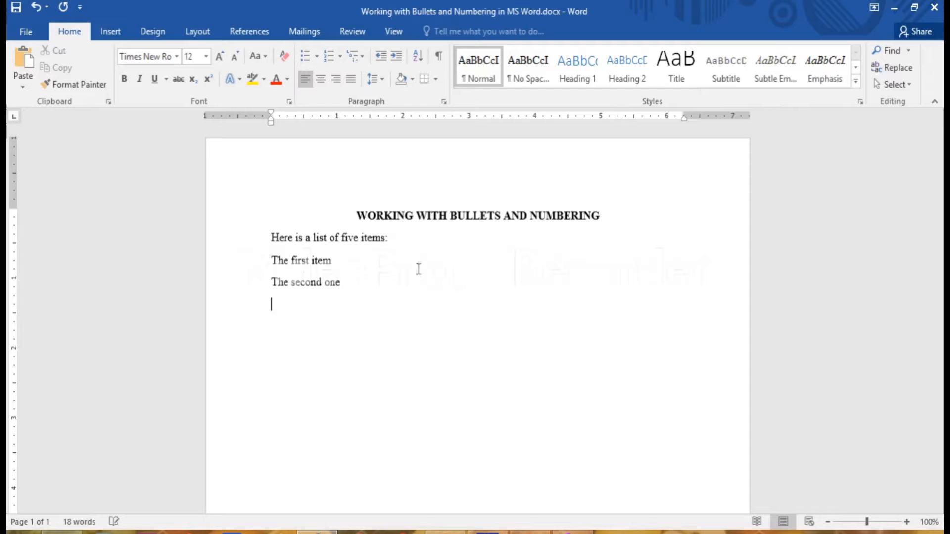
Complete the list with three more lines: "Third on the list", "A fourth, and" and "Last one."
{"action": "type", "text": "Third on the list "}
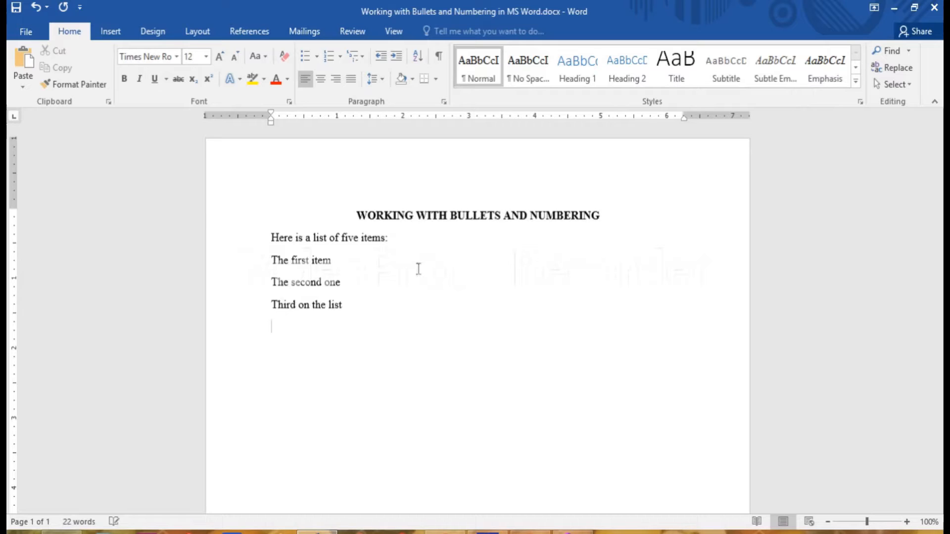
{"action": "type", "text": "A"}
{"action": "type", "text": " four"}
{"action": "key", "text": "BackSpace"}
{"action": "type", "text": "urth, and"}
{"action": "key", "text": "Return"}
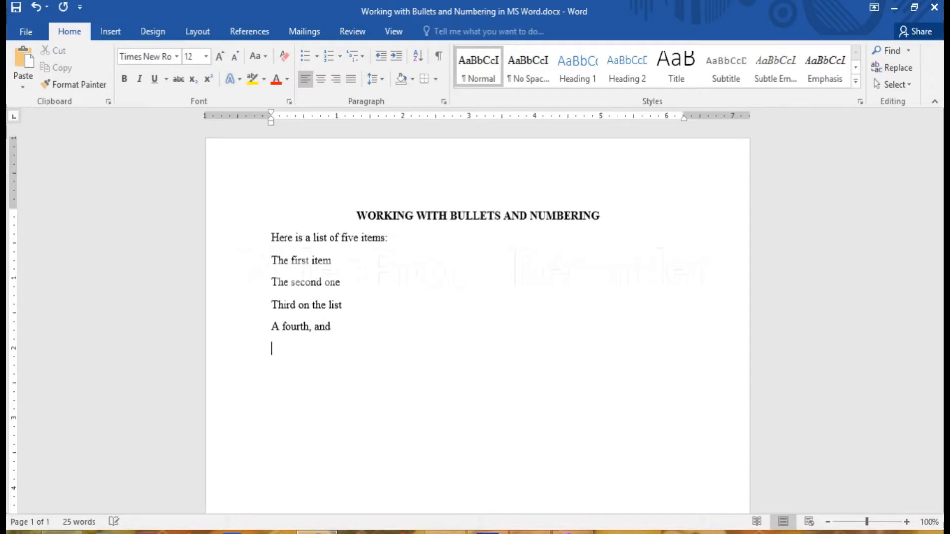
{"action": "type", "text": "Last one."}
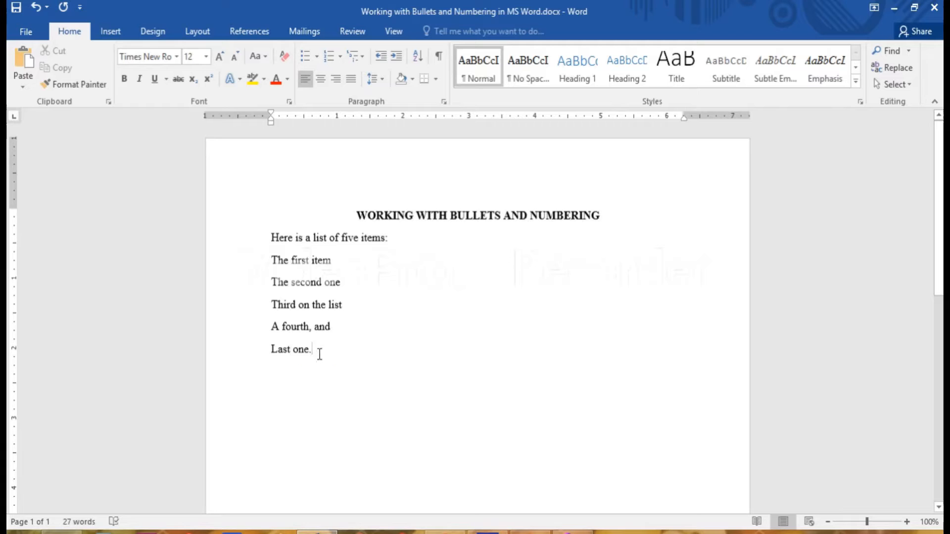
Format the five list items with checkmark bullets and shift their indent back to the page margin
{"action": "left_click_drag", "start_coordinate": [318, 354], "coordinate": [265, 260]}
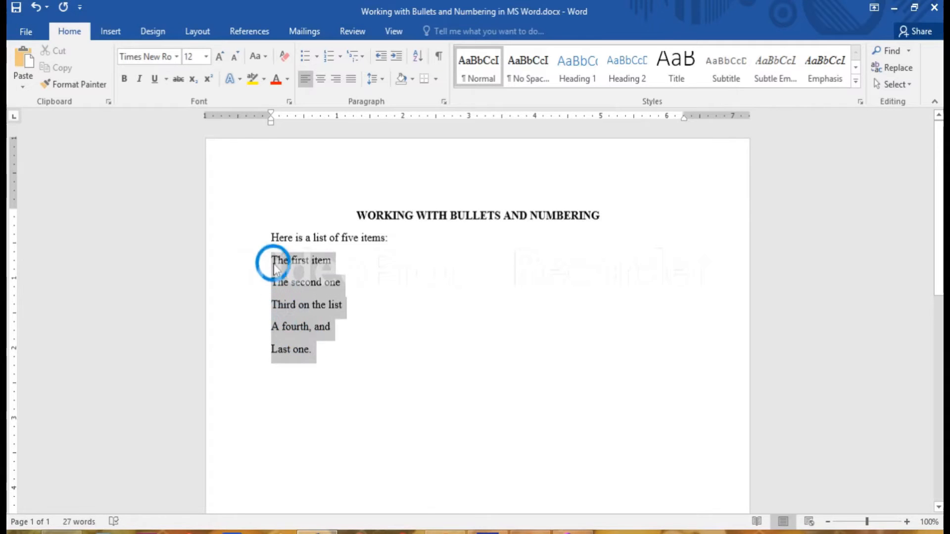
{"action": "left_click", "coordinate": [317, 57]}
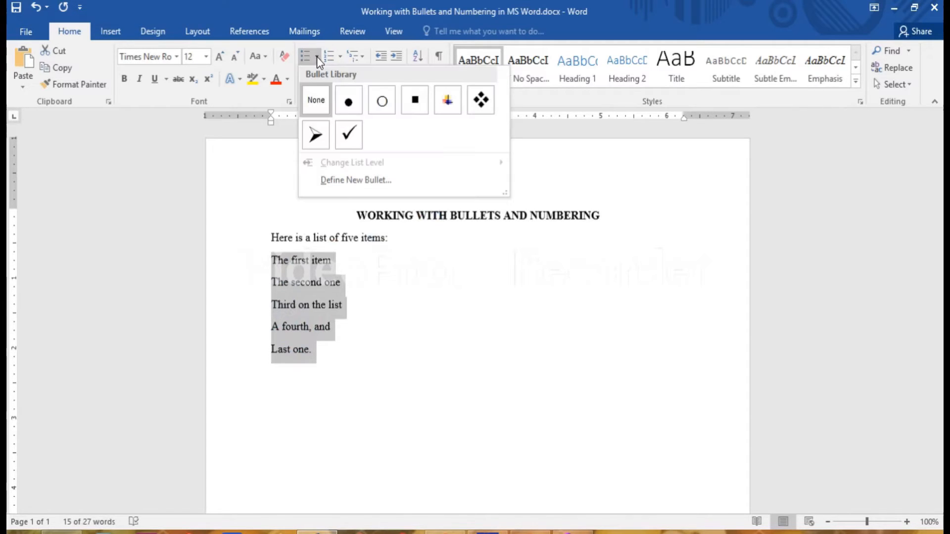
{"action": "left_click", "coordinate": [349, 135]}
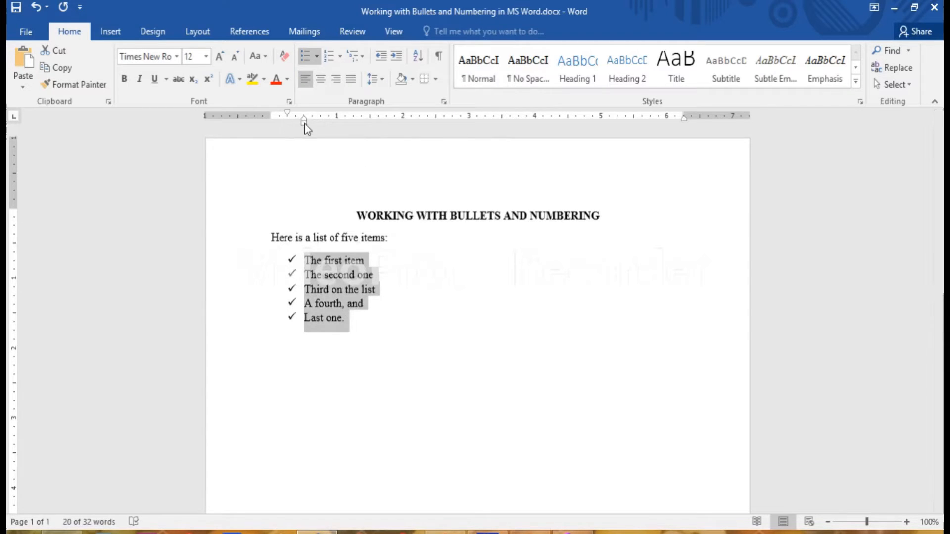
{"action": "mouse_move", "coordinate": [289, 115]}
{"action": "left_mouse_down"}
{"action": "mouse_move", "coordinate": [272, 114]}
{"action": "mouse_move", "coordinate": [301, 124]}
{"action": "mouse_move", "coordinate": [275, 128]}
{"action": "mouse_move", "coordinate": [243, 113]}
{"action": "mouse_move", "coordinate": [288, 122]}
{"action": "left_mouse_up"}
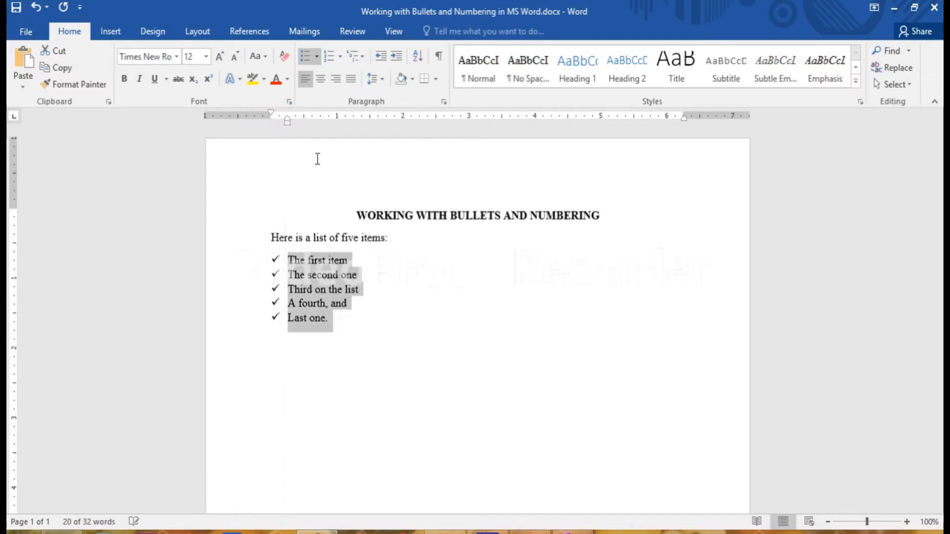
Change the bullets of all five list items to the arrowhead style
{"action": "left_click", "coordinate": [344, 326]}
{"action": "left_click_drag", "start_coordinate": [344, 327], "coordinate": [263, 259]}
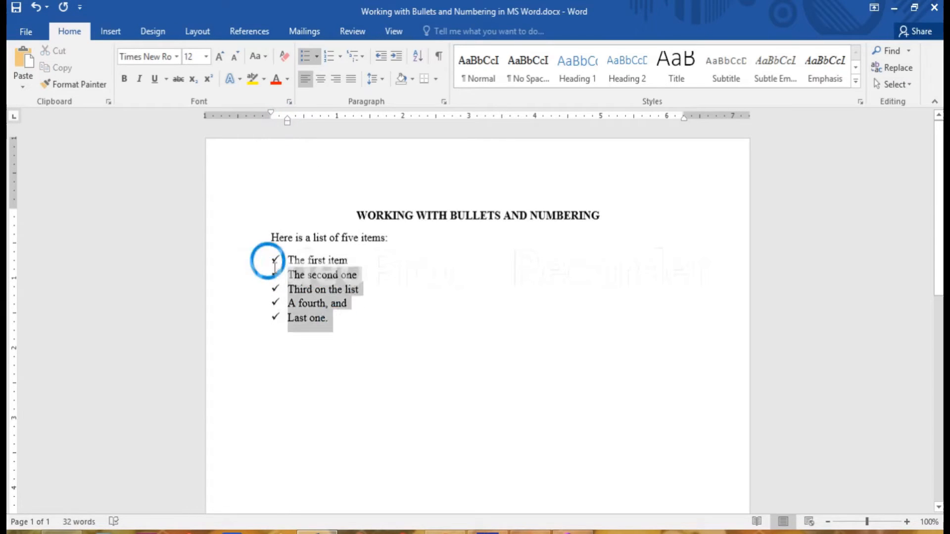
{"action": "left_click", "coordinate": [317, 58]}
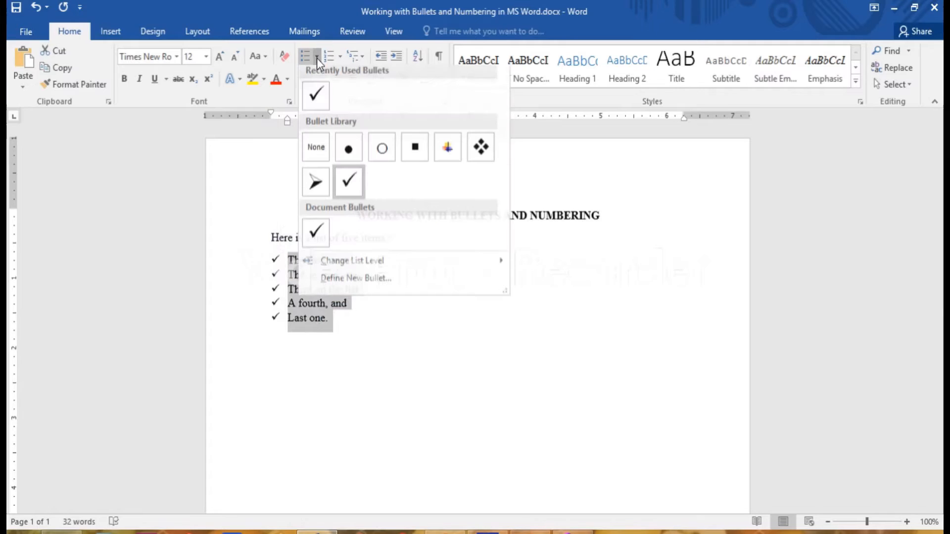
{"action": "left_click", "coordinate": [316, 190]}
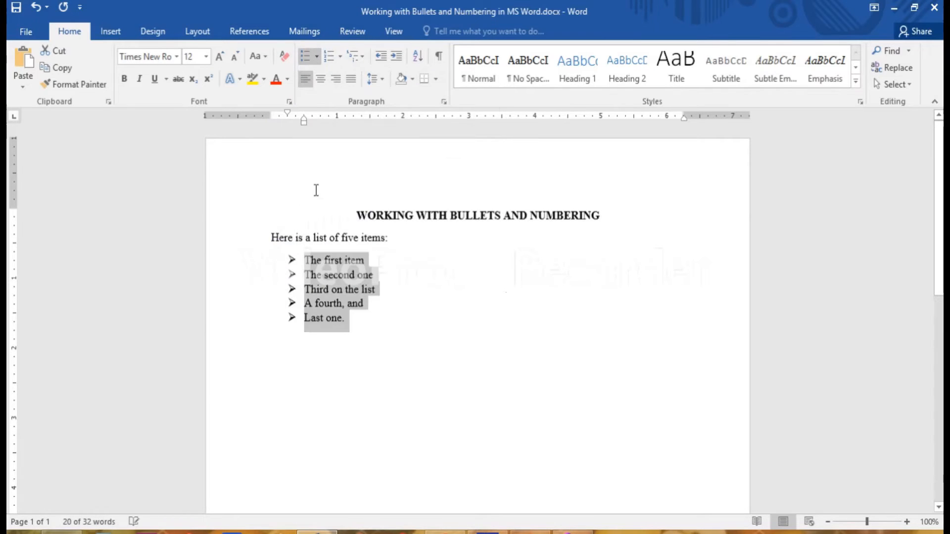
{"action": "left_click", "coordinate": [360, 392]}
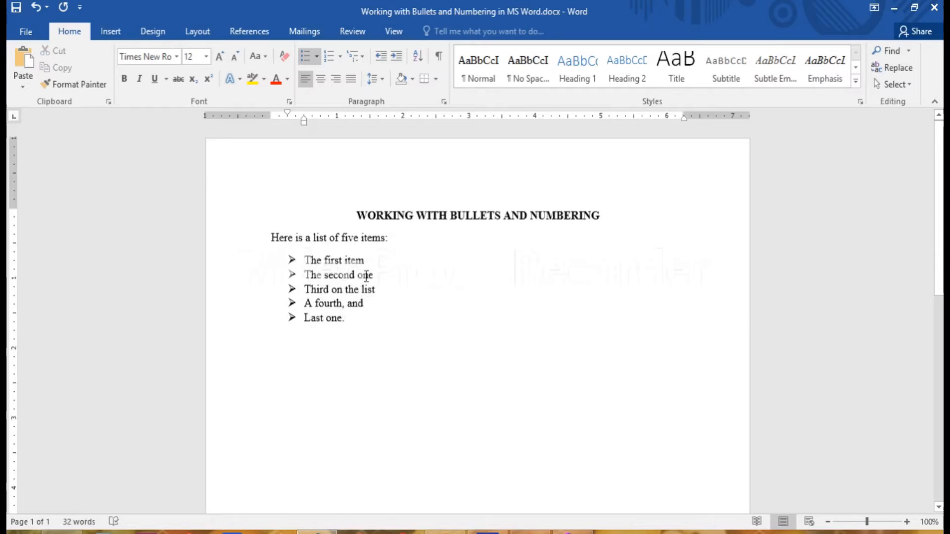
Add "Pressing tab to create a sub-item" below the first item and demote it to a second-level bullet
{"action": "key", "text": "Return"}
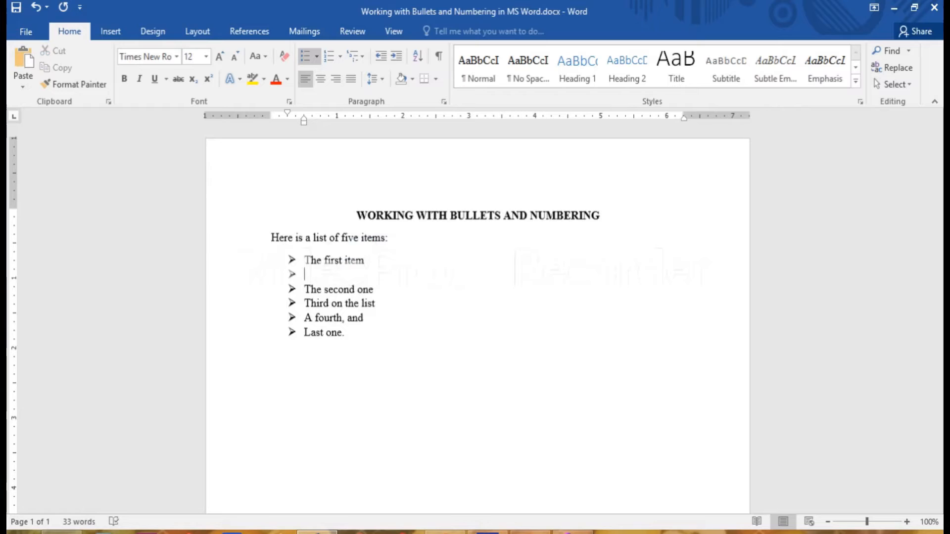
{"action": "type", "text": "pressing ta"}
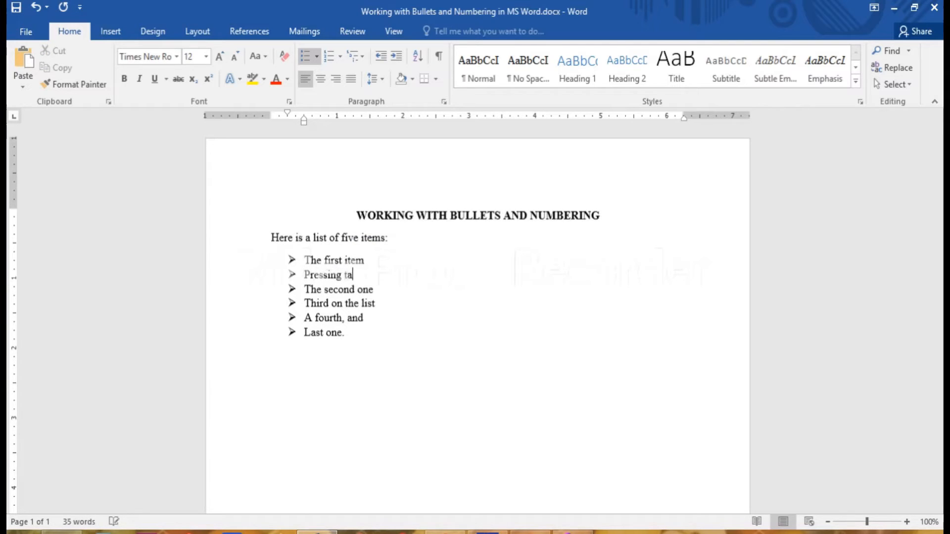
{"action": "type", "text": "b to create a sub"}
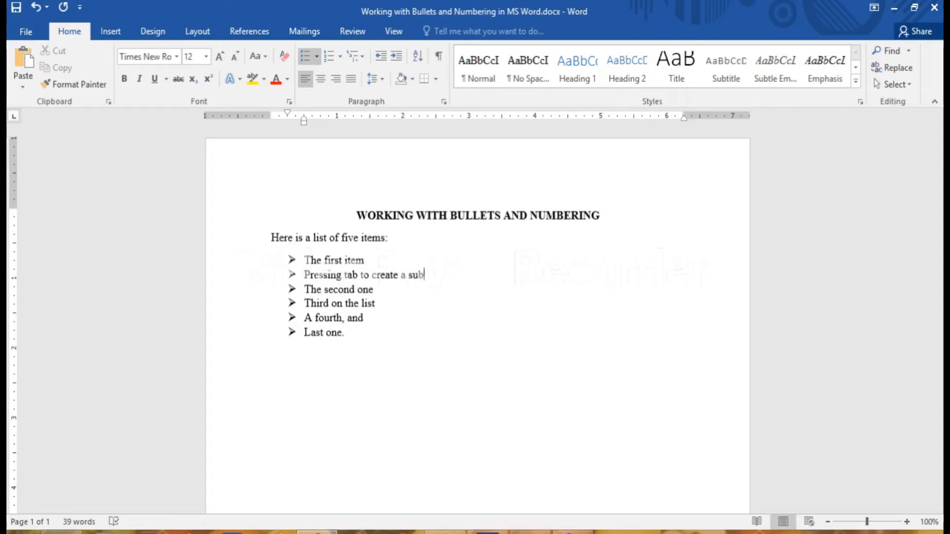
{"action": "type", "text": "-item"}
{"action": "left_click", "coordinate": [304, 275]}
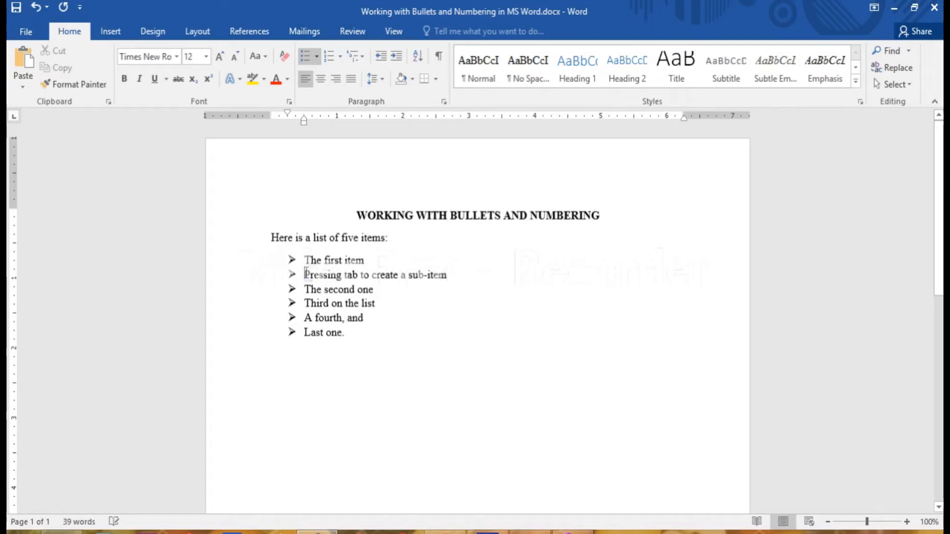
{"action": "key", "text": "Tab"}
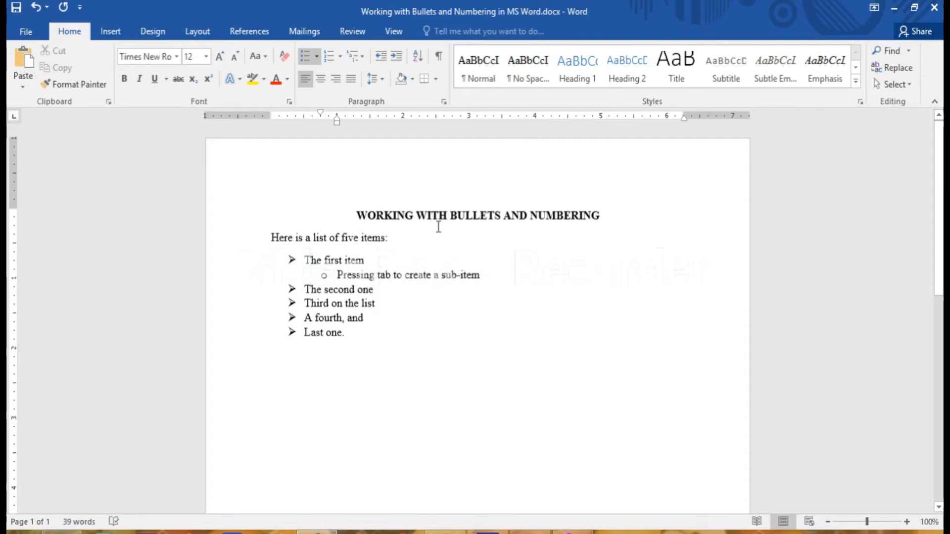
Add a second sub-item under the first item reading "Another sub-item"
{"action": "left_click", "coordinate": [488, 275]}
{"action": "key", "text": "Return"}
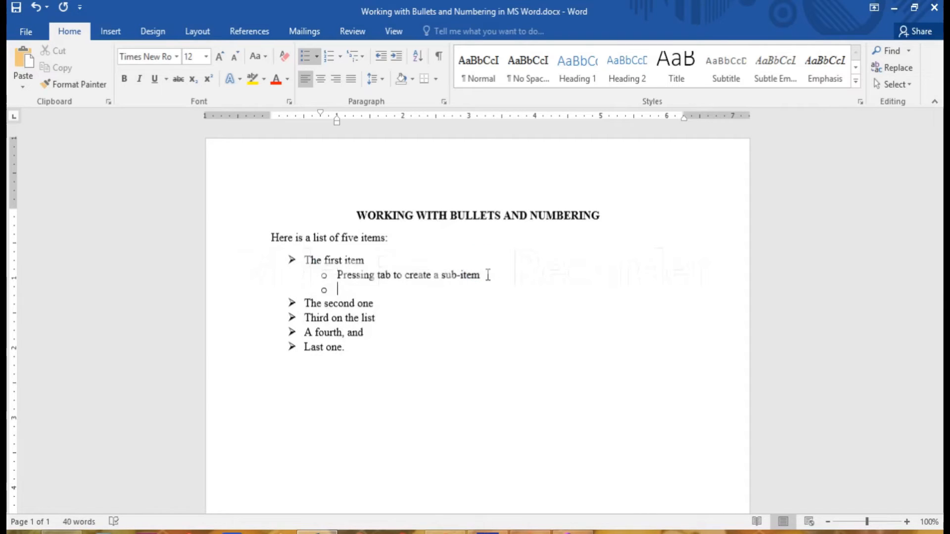
{"action": "type", "text": "Another"}
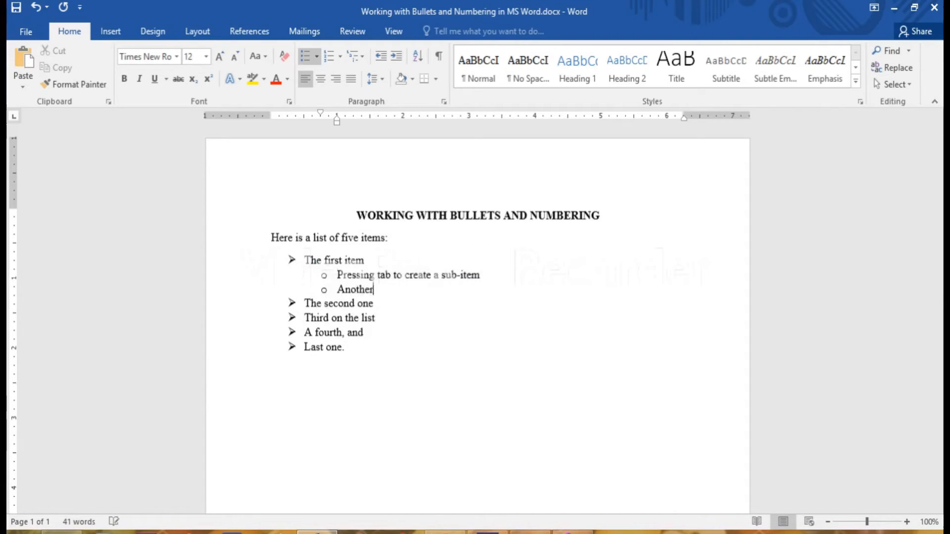
{"action": "type", "text": " Sub"}
{"action": "key", "text": "BackSpace"}
{"action": "key", "text": "BackSpace"}
{"action": "key", "text": "BackSpace"}
{"action": "key", "text": "BackSpace"}
{"action": "key", "text": "BackSpace"}
{"action": "key", "text": "BackSpace"}
{"action": "type", "text": "sub-item"}
Convert the whole bulleted list, including its sub-items, to a numbered list
{"action": "left_click", "coordinate": [343, 348]}
{"action": "left_click_drag", "start_coordinate": [332, 331], "coordinate": [306, 259]}
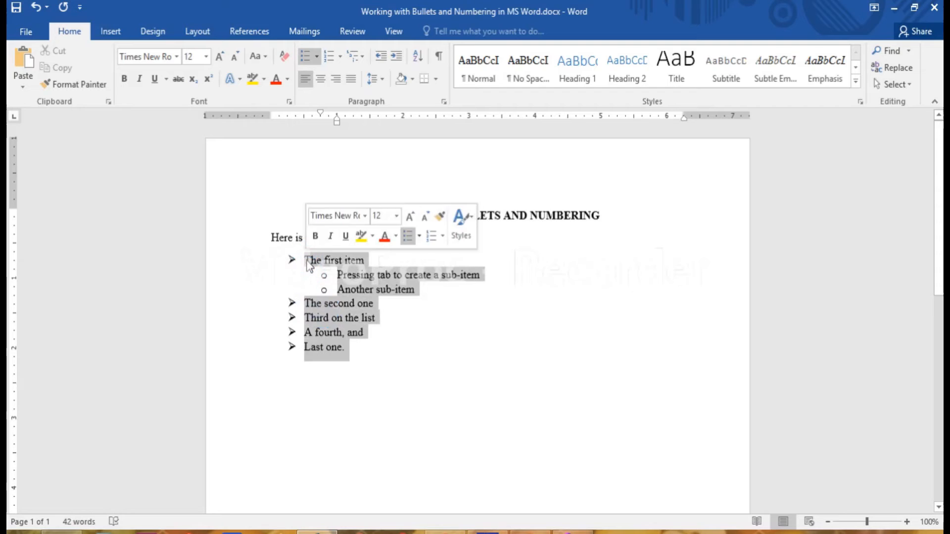
{"action": "left_click", "coordinate": [329, 58]}
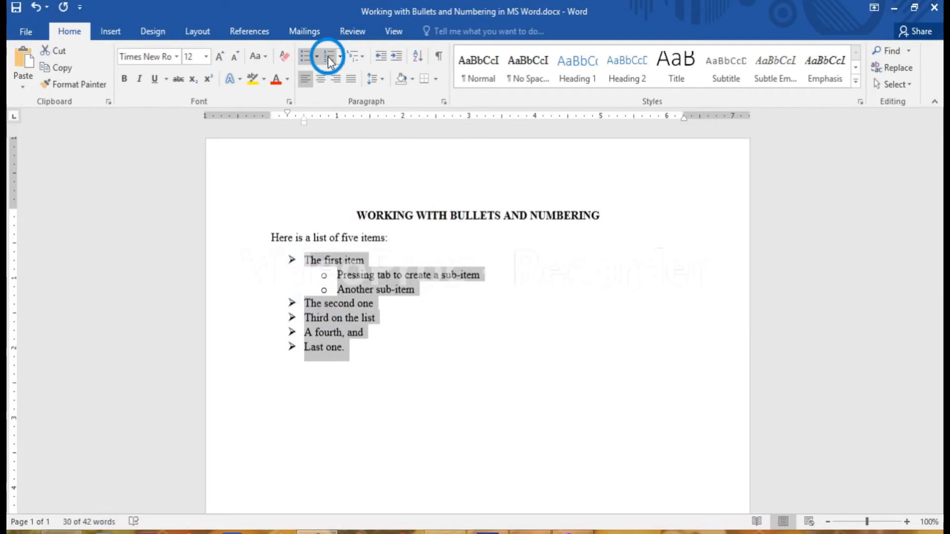
Add the line "Not to be listed" after the last item and remove its numbering
{"action": "left_click", "coordinate": [341, 331]}
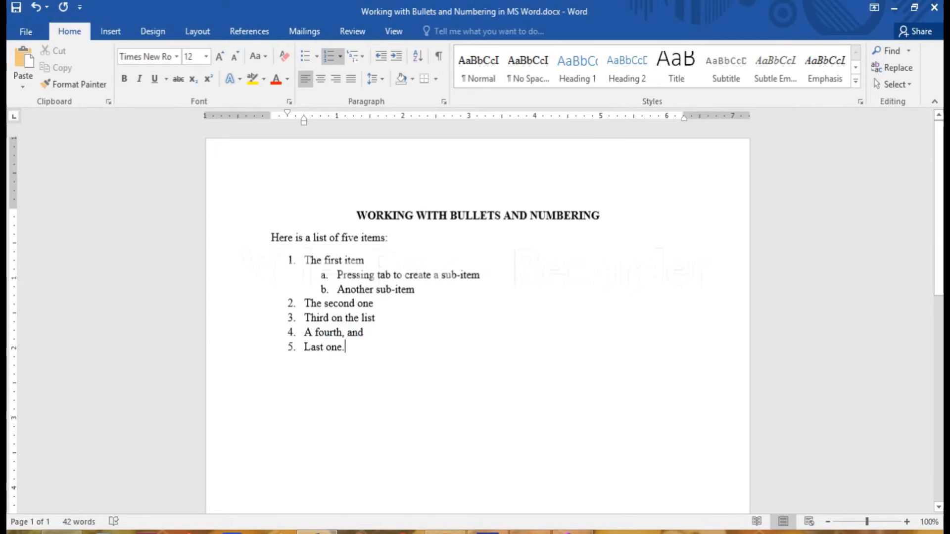
{"action": "key", "text": "Return"}
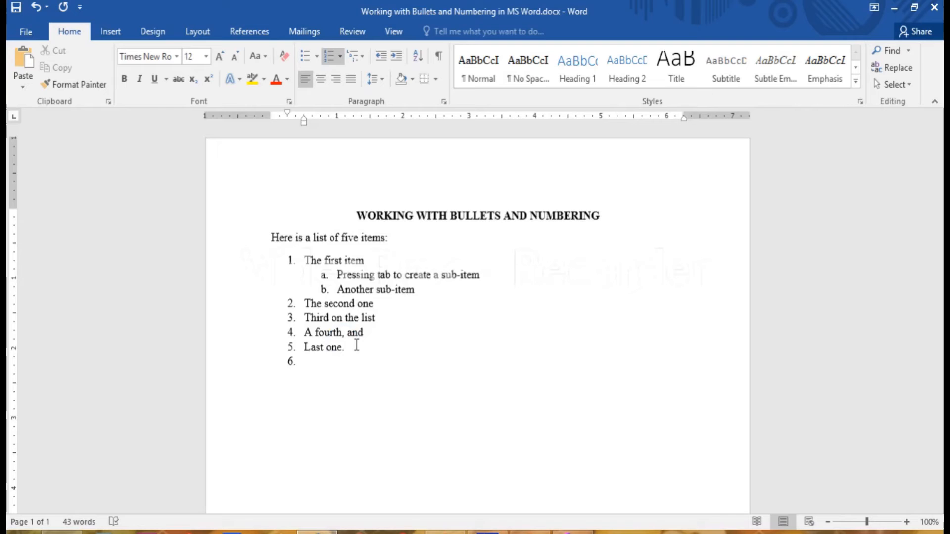
{"action": "type", "text": "Not to b"}
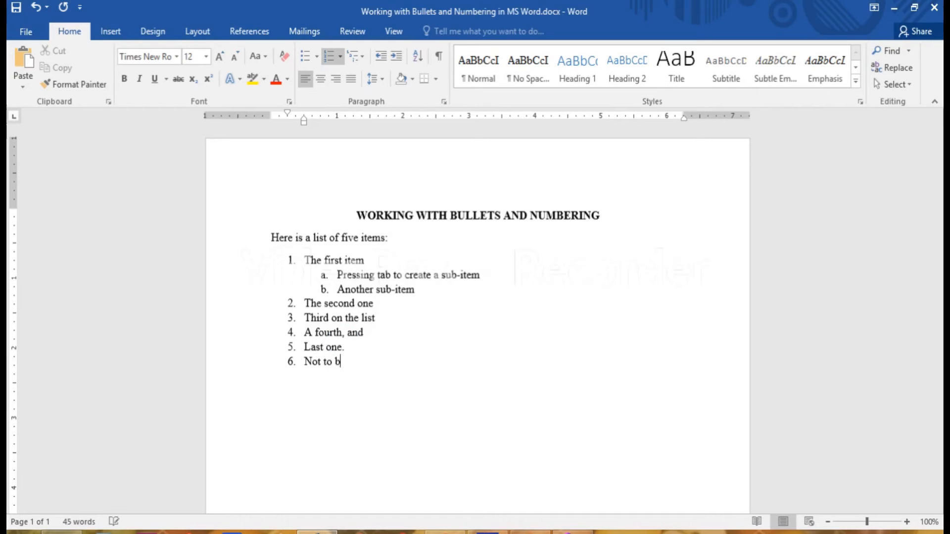
{"action": "type", "text": "e listed"}
{"action": "left_click", "coordinate": [302, 358]}
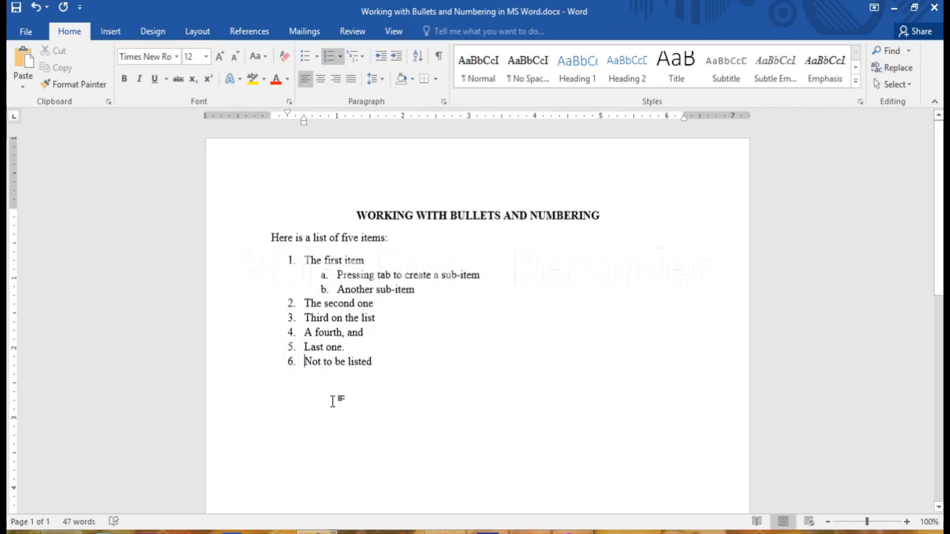
{"action": "key", "text": "BackSpace"}
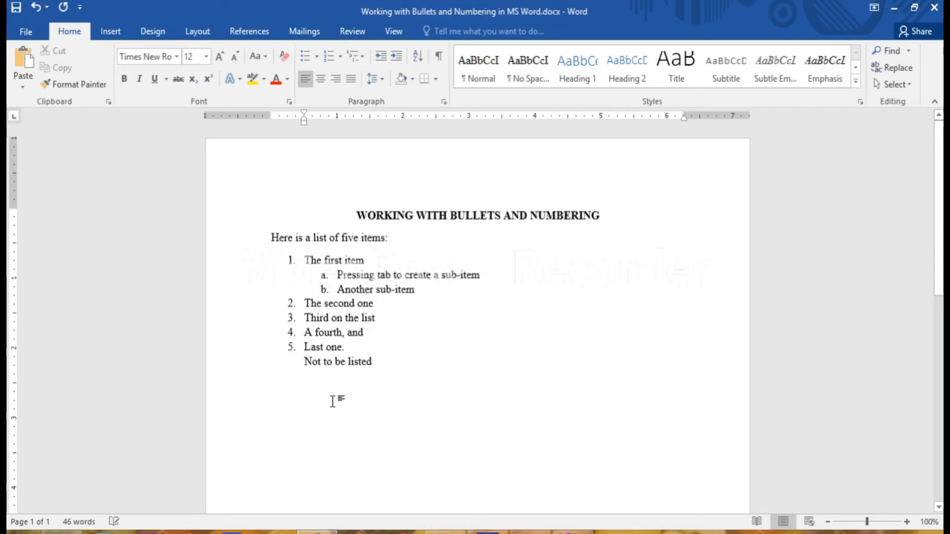
{"action": "key", "text": "BackSpace"}
Append "(pressed backspace to delete the numbering)" to the unnumbered line below the list
{"action": "left_click", "coordinate": [364, 370]}
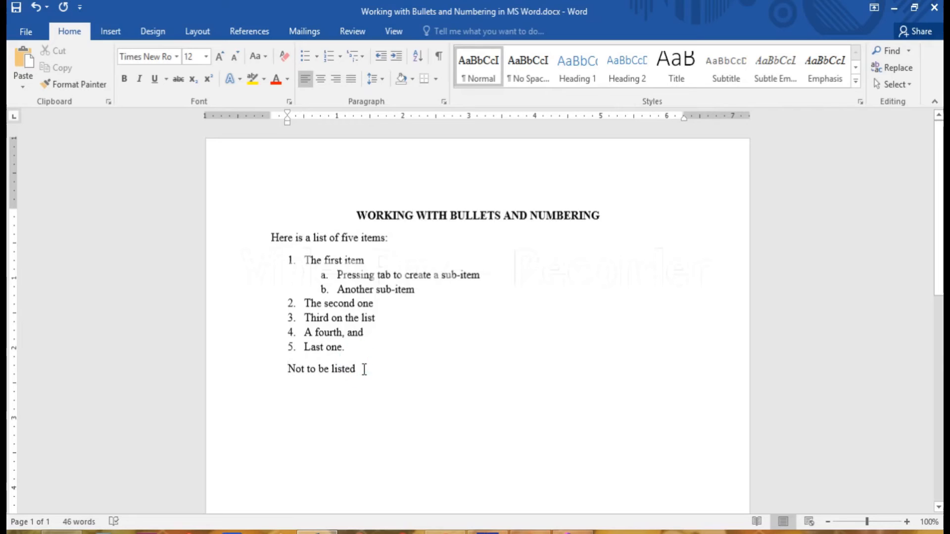
{"action": "type", "text": "("}
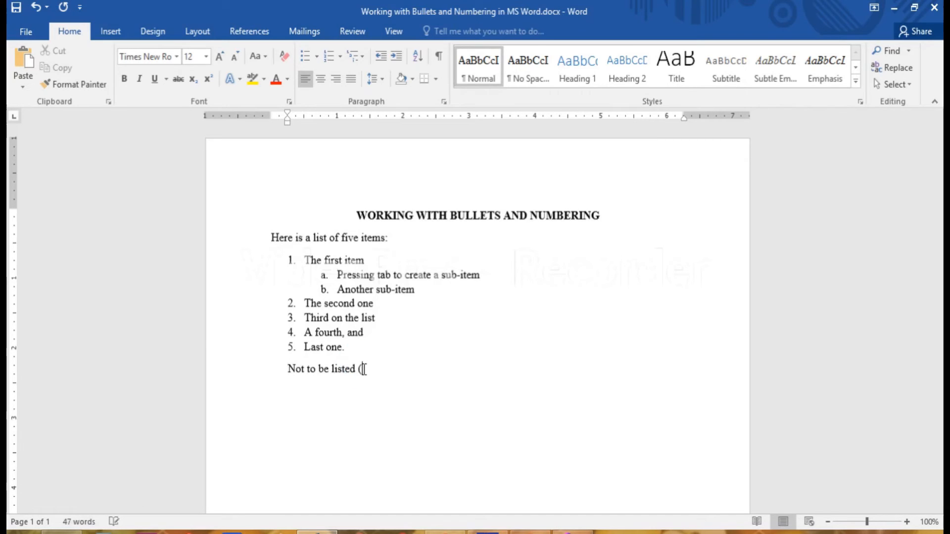
{"action": "type", "text": "pressed bac"}
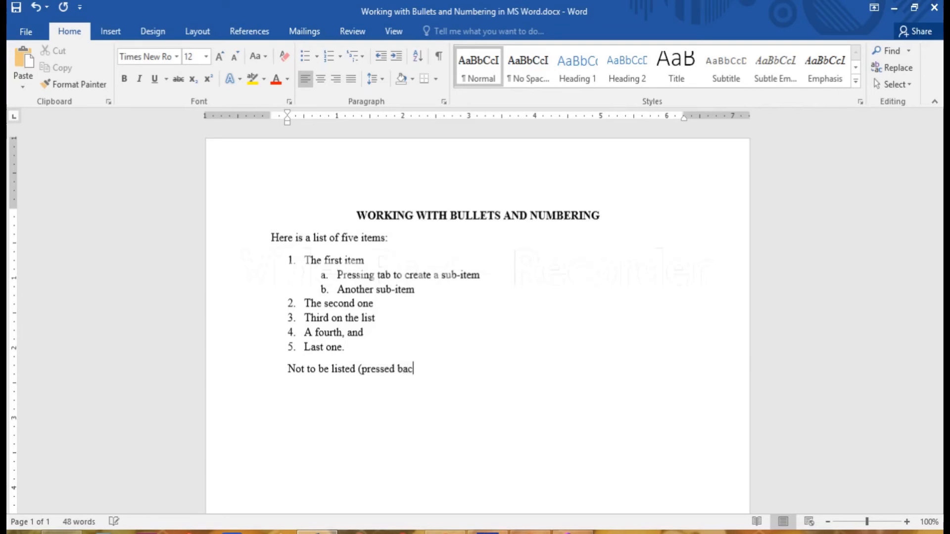
{"action": "type", "text": "kspace to dele"}
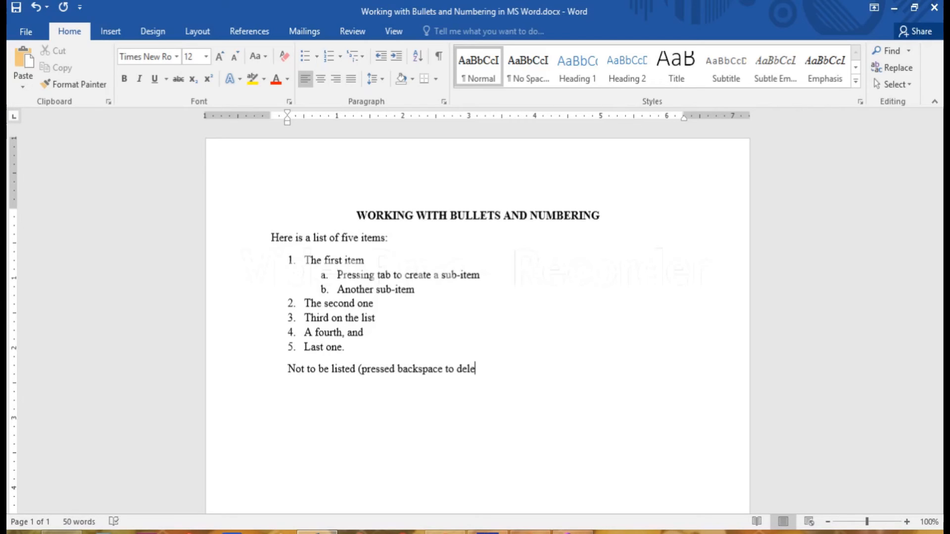
{"action": "type", "text": "te the numberi"}
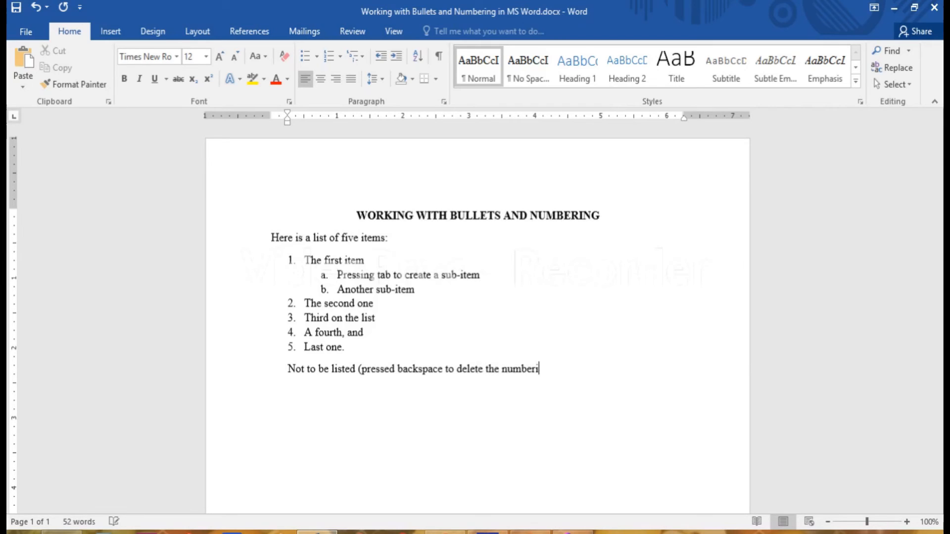
{"action": "type", "text": "ng)"}
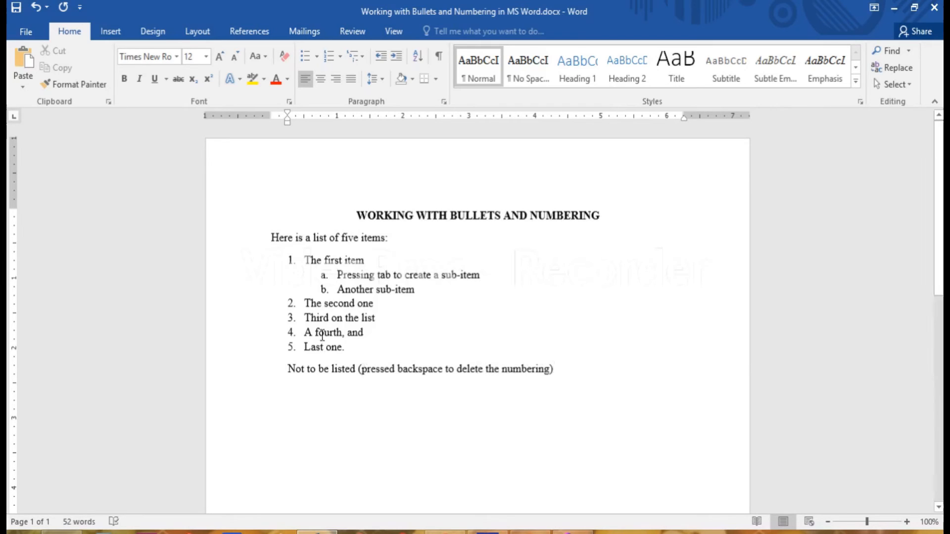
Remove the remaining indent of the "Not to be listed" line and end it with a period
{"action": "left_click", "coordinate": [293, 361]}
{"action": "left_click", "coordinate": [289, 369]}
{"action": "key", "text": "BackSpace"}
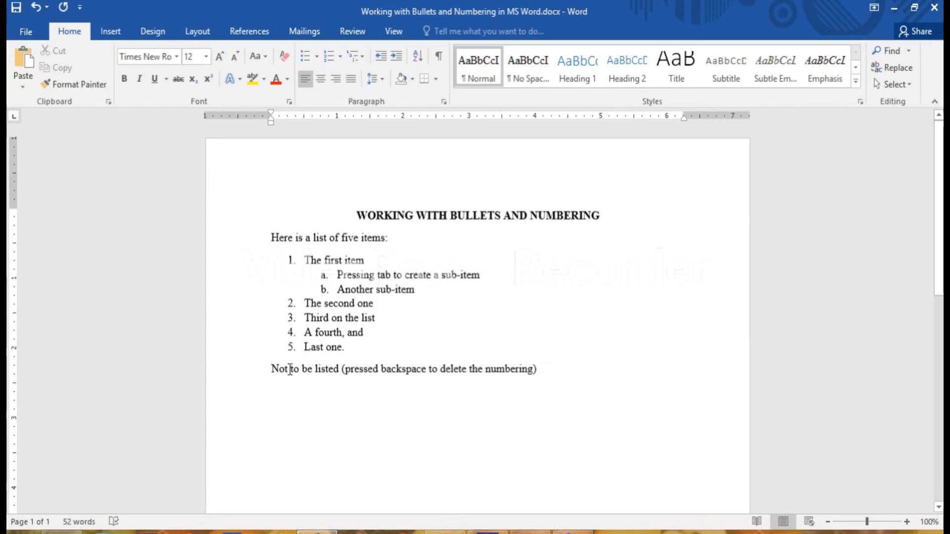
{"action": "left_click", "coordinate": [542, 369]}
{"action": "type", "text": "."}
Add a lettered sub-item reading "Sub-list" under "The second one"
{"action": "left_click", "coordinate": [386, 303]}
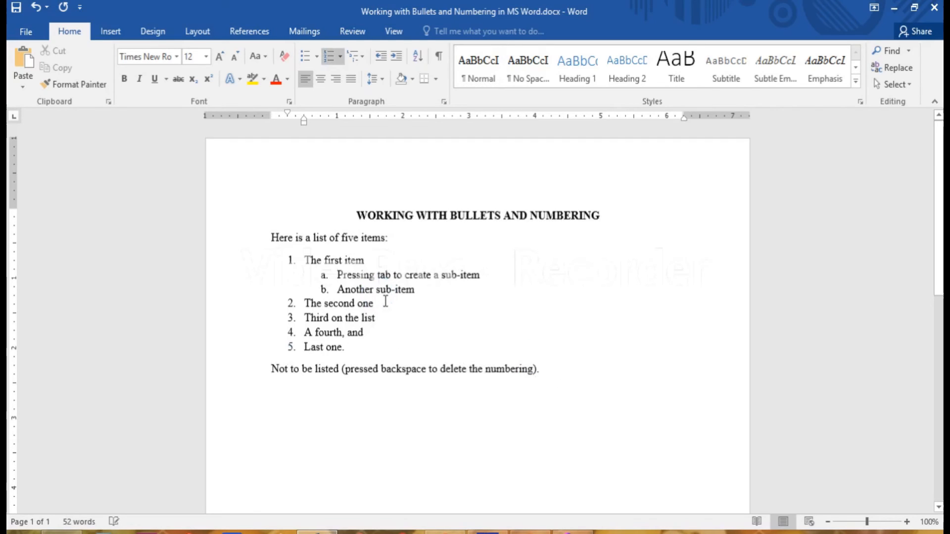
{"action": "key", "text": "Return"}
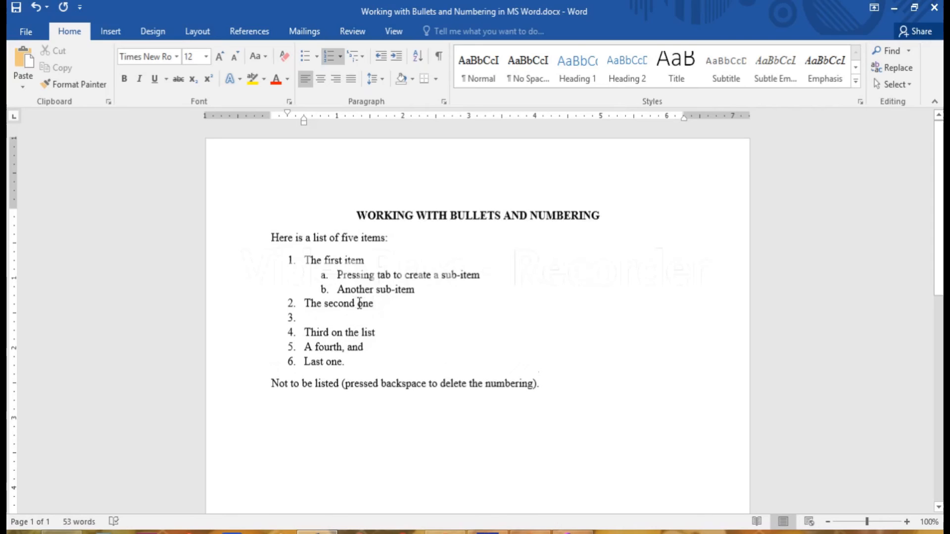
{"action": "key", "text": "Tab"}
{"action": "type", "text": "Sub-"}
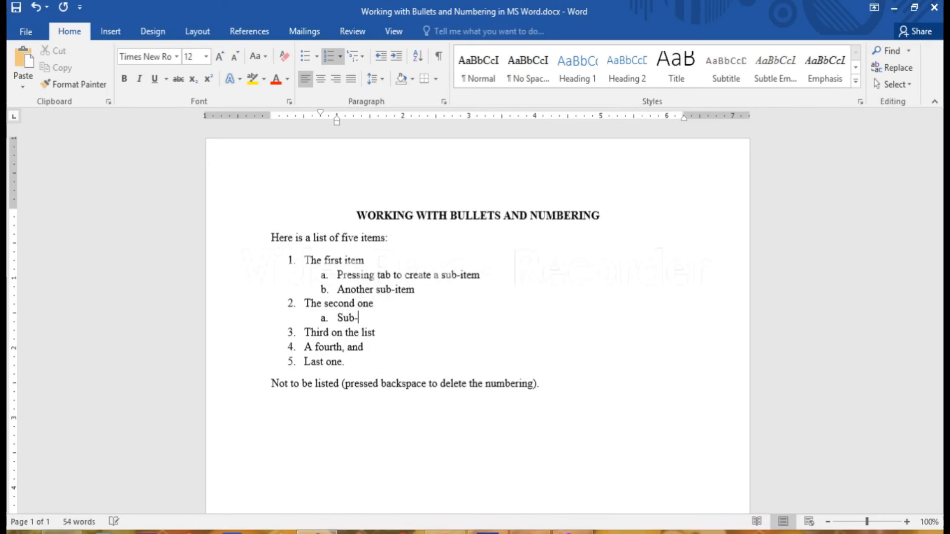
{"action": "type", "text": "list"}
Add a further sub-item reading "Another item on the sub-list" under the second item
{"action": "key", "text": "Return"}
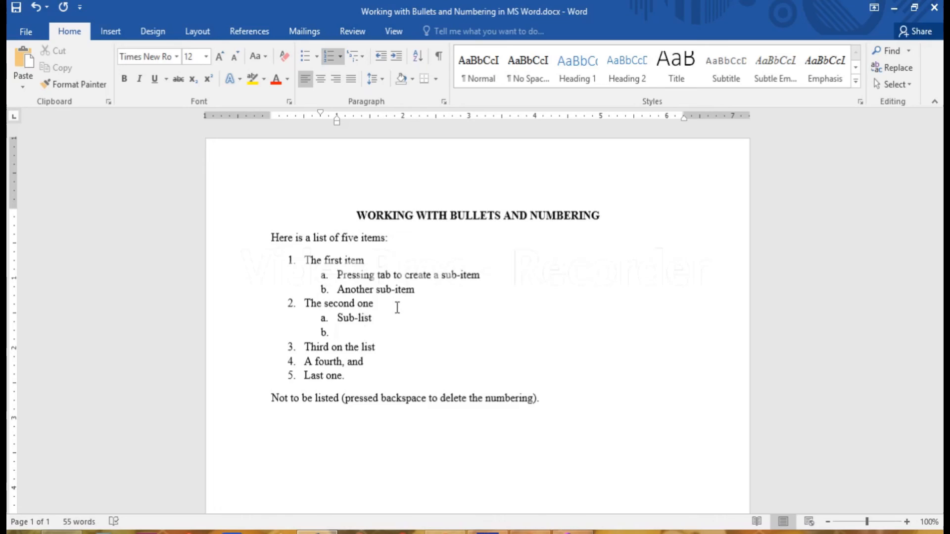
{"action": "type", "text": "and"}
{"action": "type", "text": "the"}
{"action": "type", "text": "r item "}
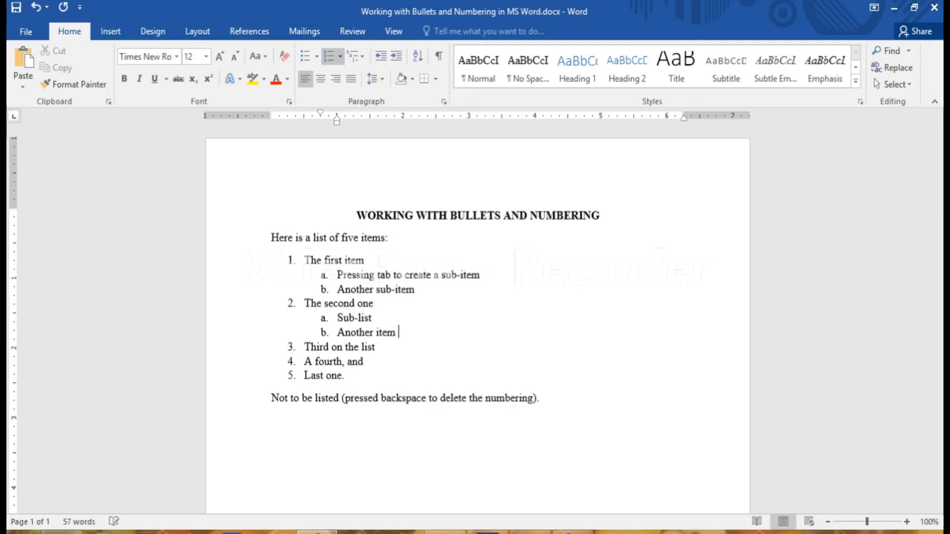
{"action": "type", "text": "on the sub-lis"}
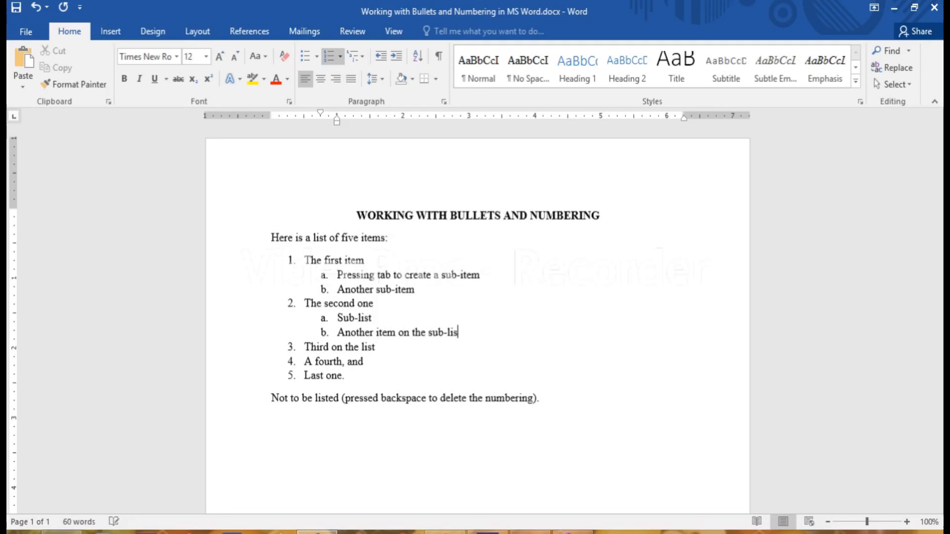
{"action": "type", "text": "t"}
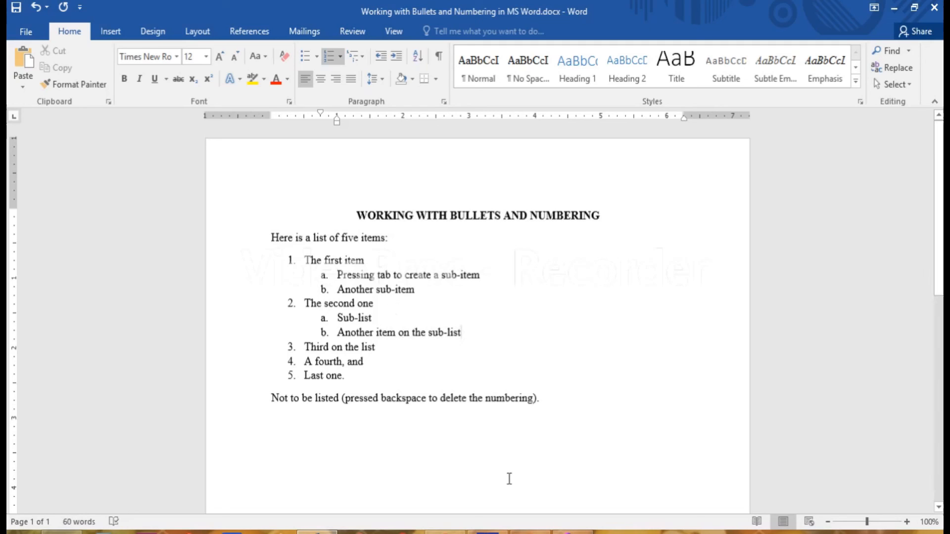